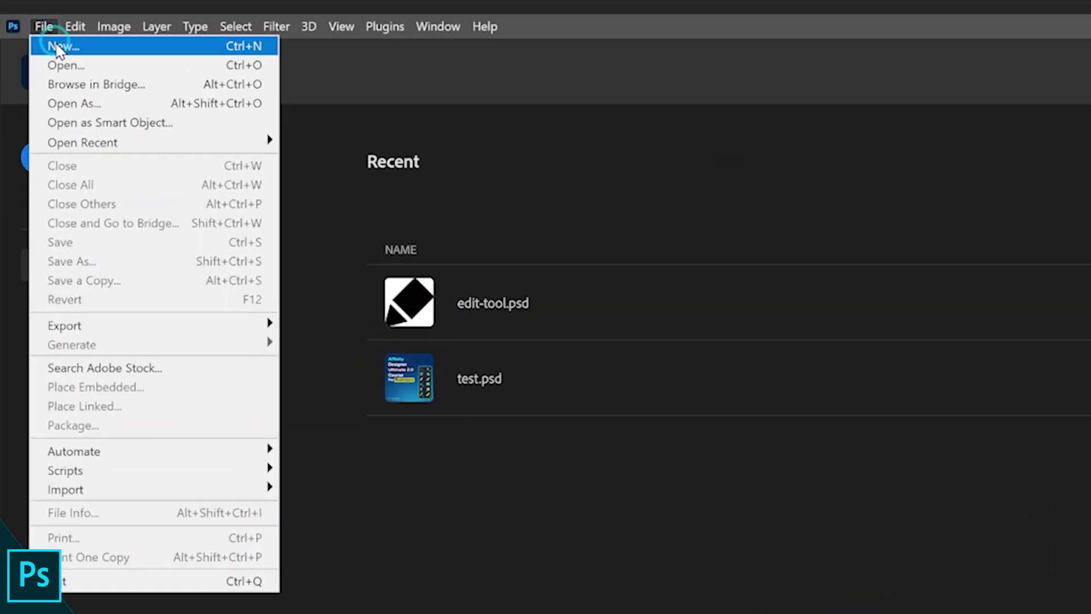
- Create a Photoshop document from the Web iMac 27 preset: 2560 × 1440 px, white artboard
left_click(59, 47)
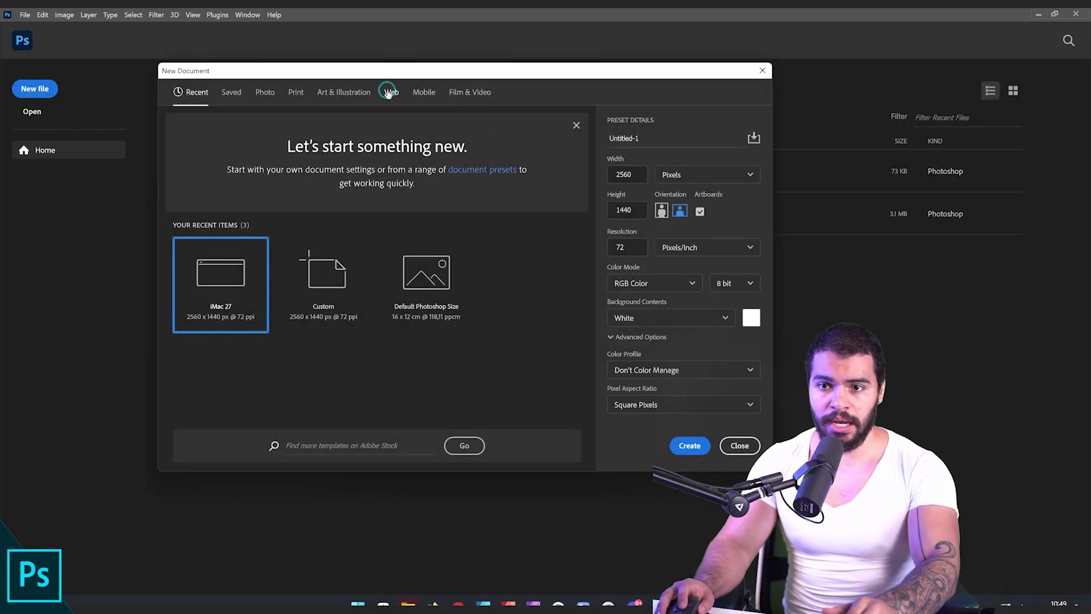
left_click(391, 92)
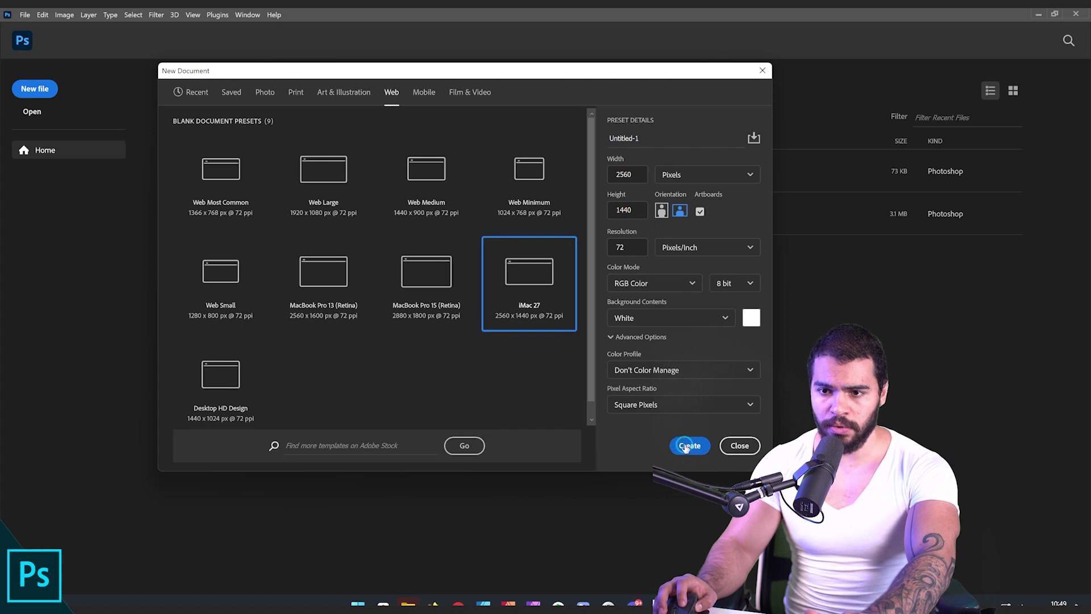
left_click(686, 447)
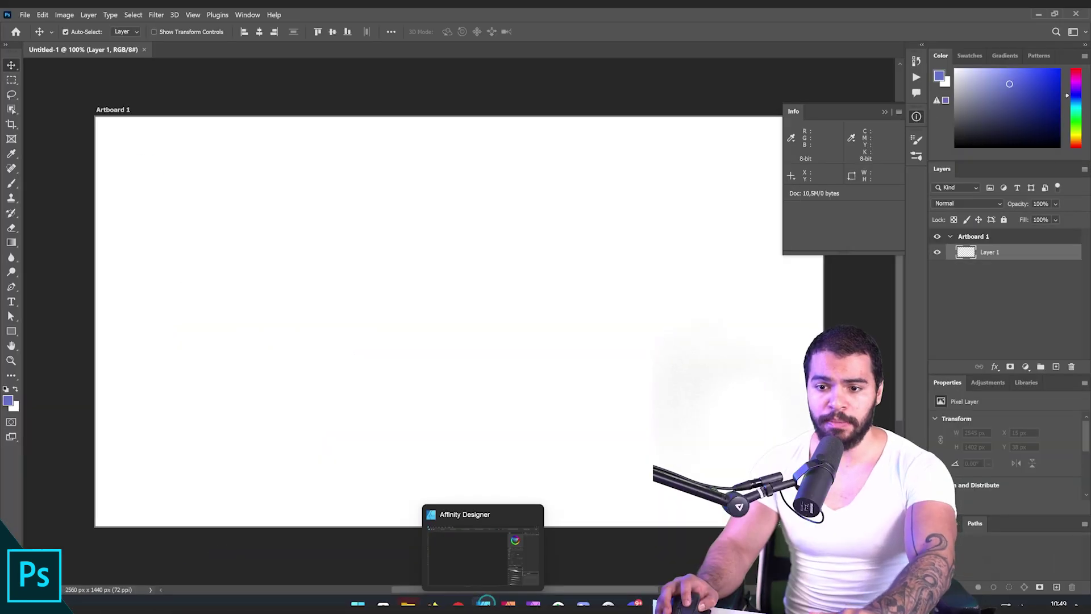
- In Affinity Designer, create a new document from the Web tab's WQHD 2560 × 1440 preset
left_click(486, 600)
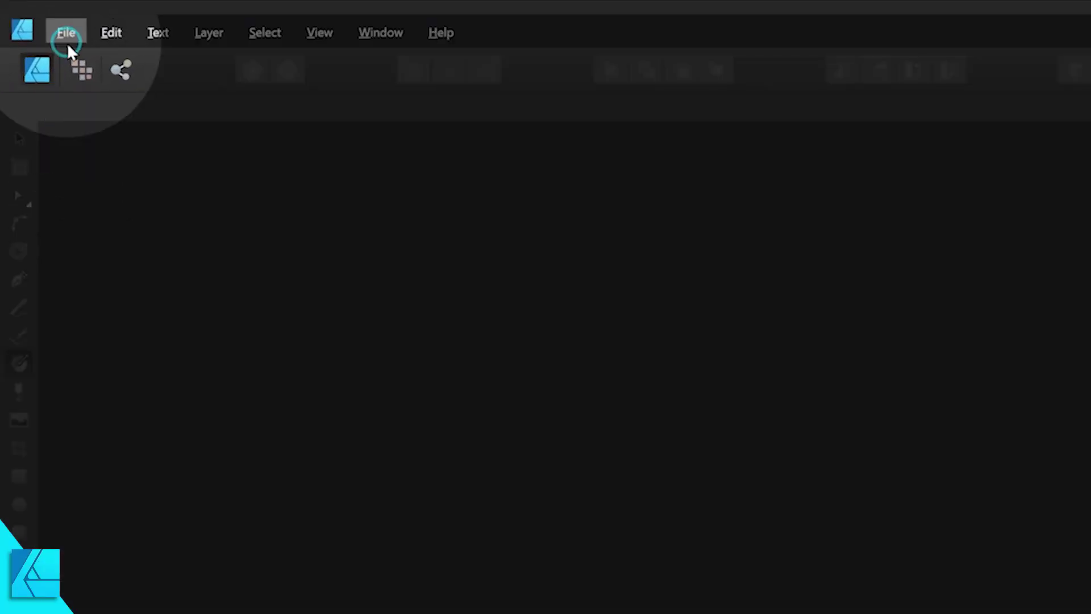
left_click(49, 24)
left_click(79, 66)
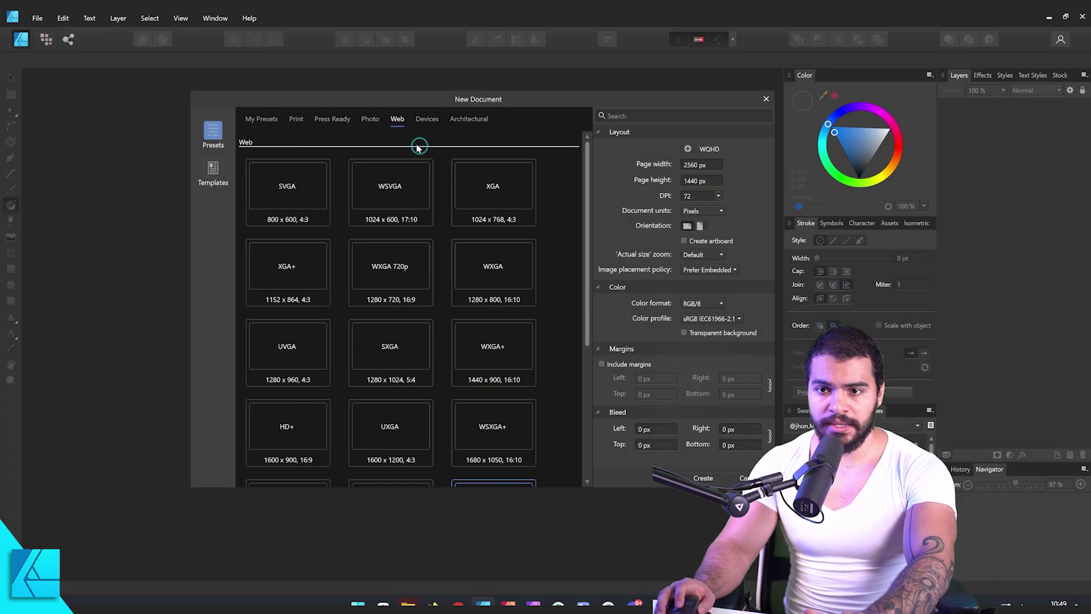
left_click(698, 214)
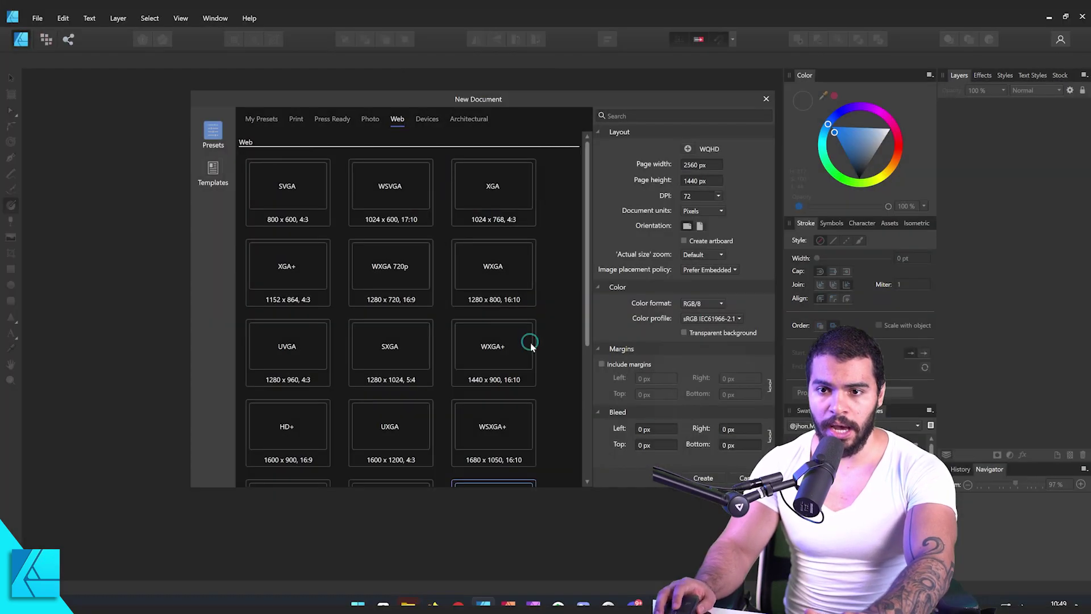
scroll(520, 347, "down", 1)
left_click(497, 422)
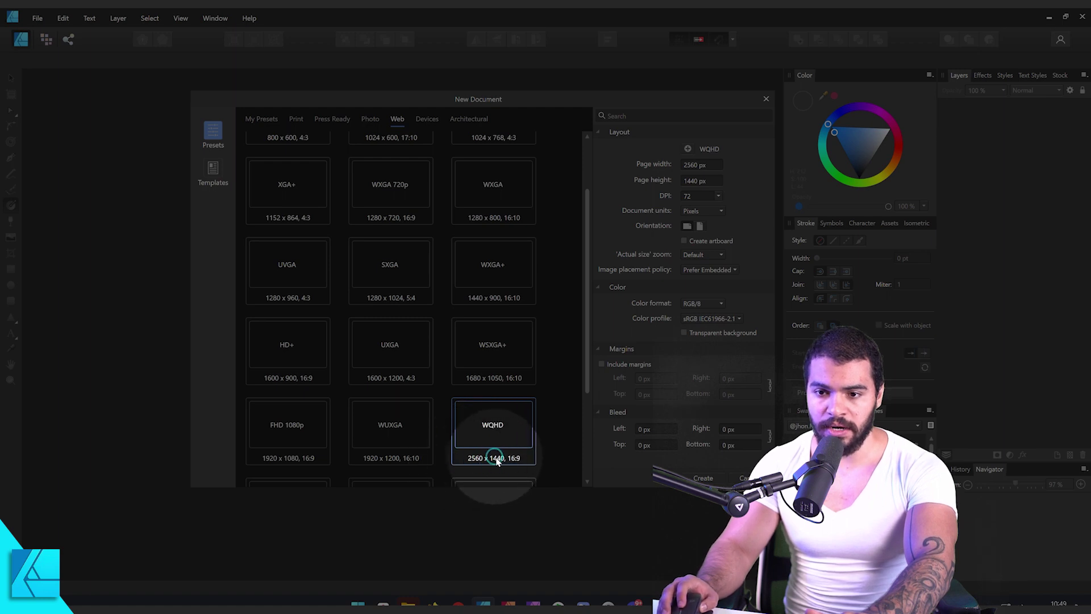
left_click(694, 209)
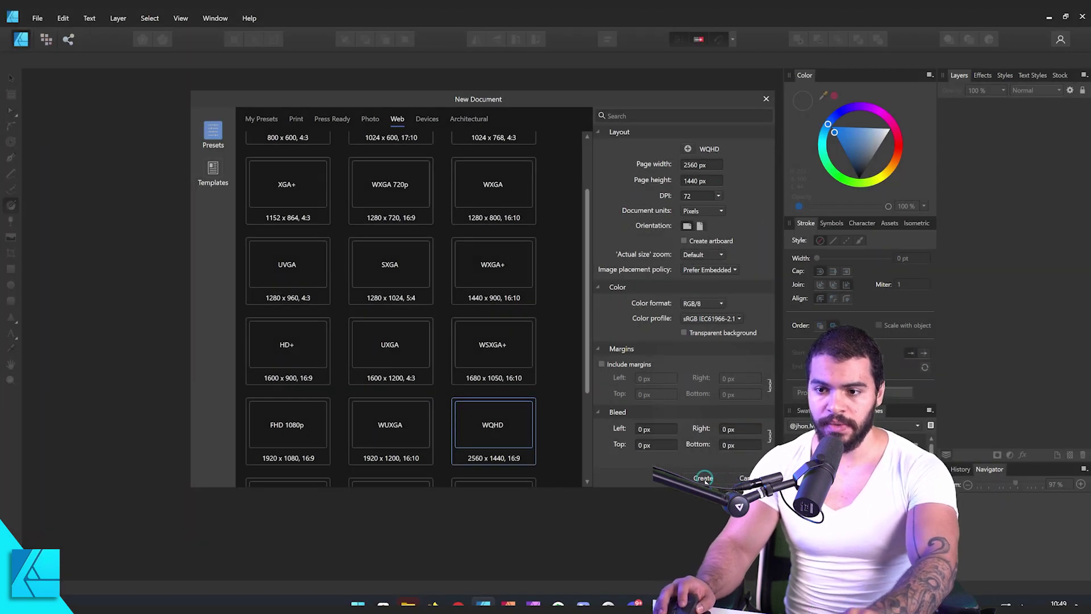
left_click(704, 479)
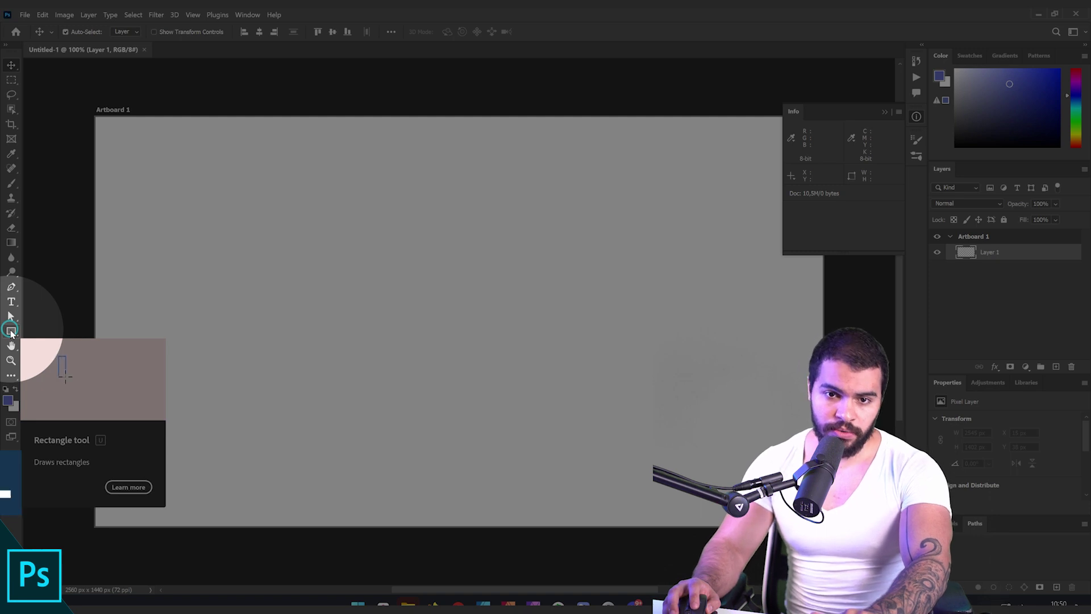
- Draw a rectangle of about 1428 × 822 px on the artboard with the Rectangle tool
left_click(11, 331)
left_click_drag(240, 191, 352, 278)
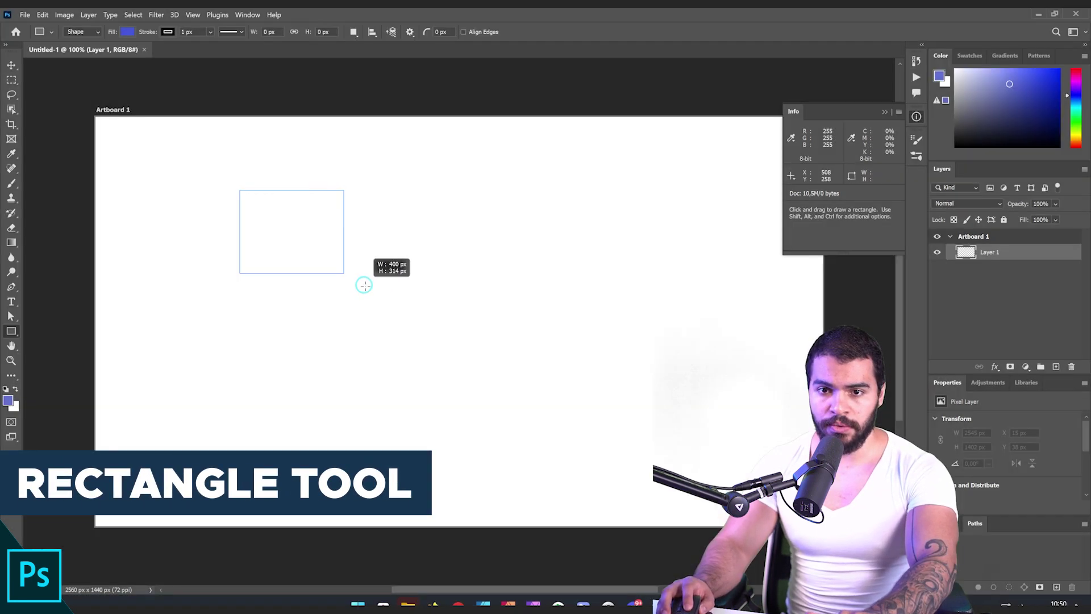
left_click_drag(400, 352, 645, 423)
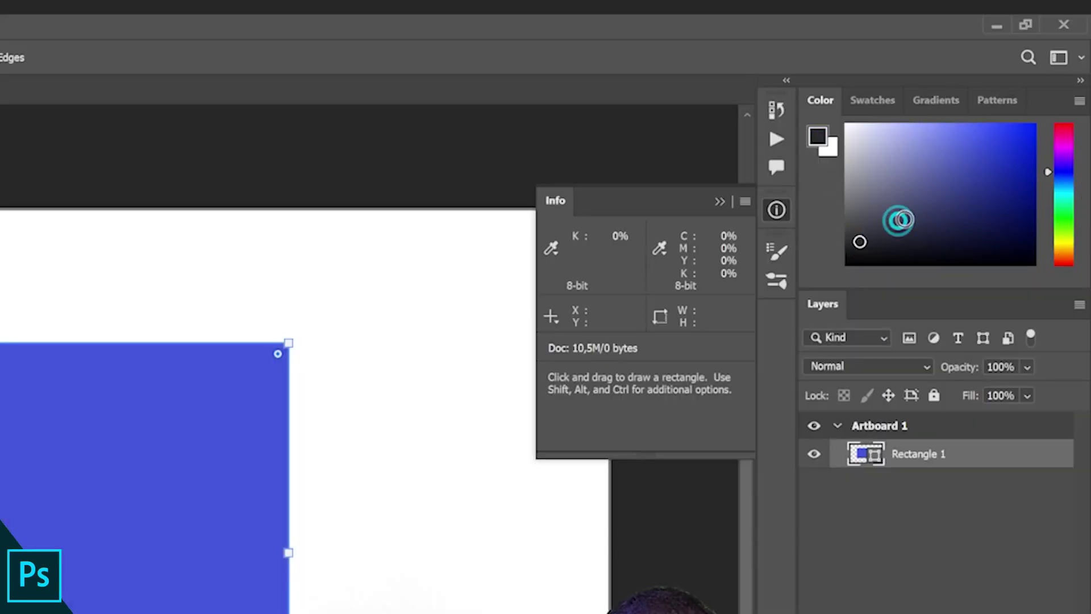
- Give Rectangle 1 a dark blue fill from the Color panel
left_click(999, 154)
left_click(856, 454)
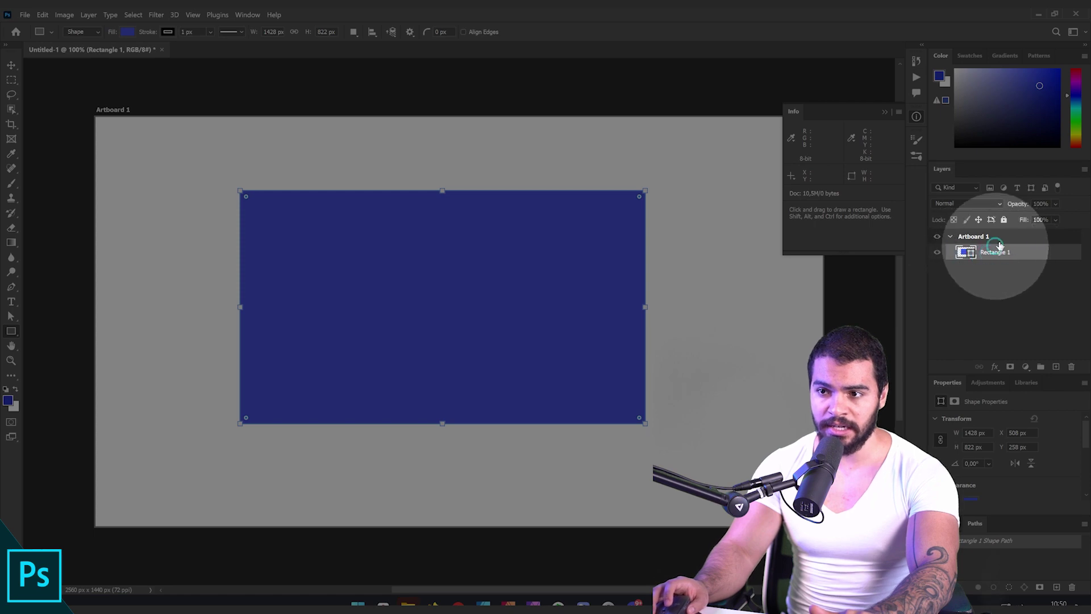
left_click(1044, 96)
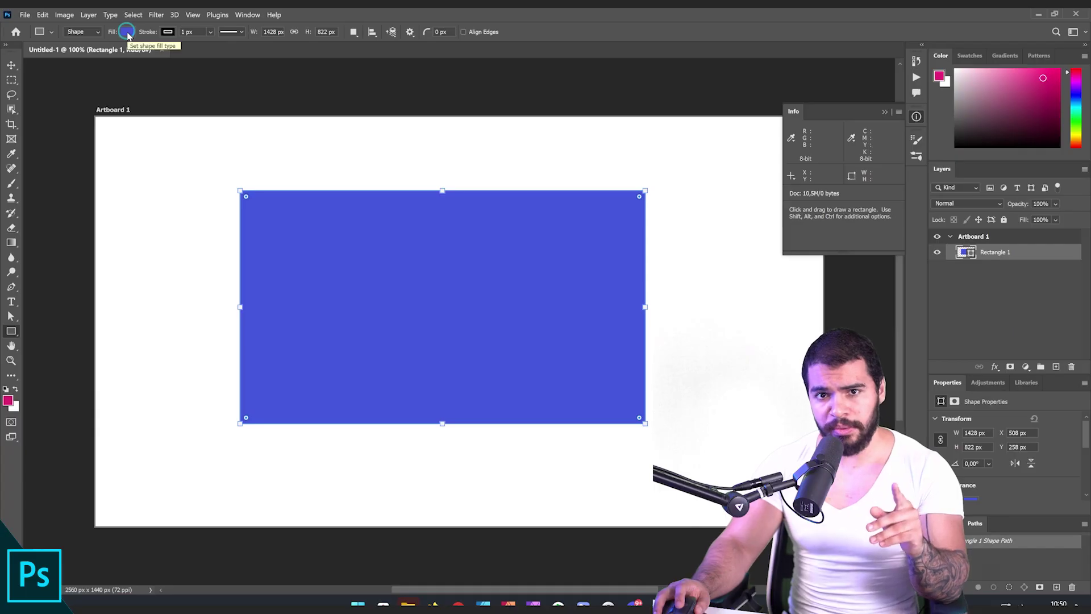
- Change Rectangle 1's fill to crimson red (RGB 220, 55, 86) using the Color Picker
left_click(126, 32)
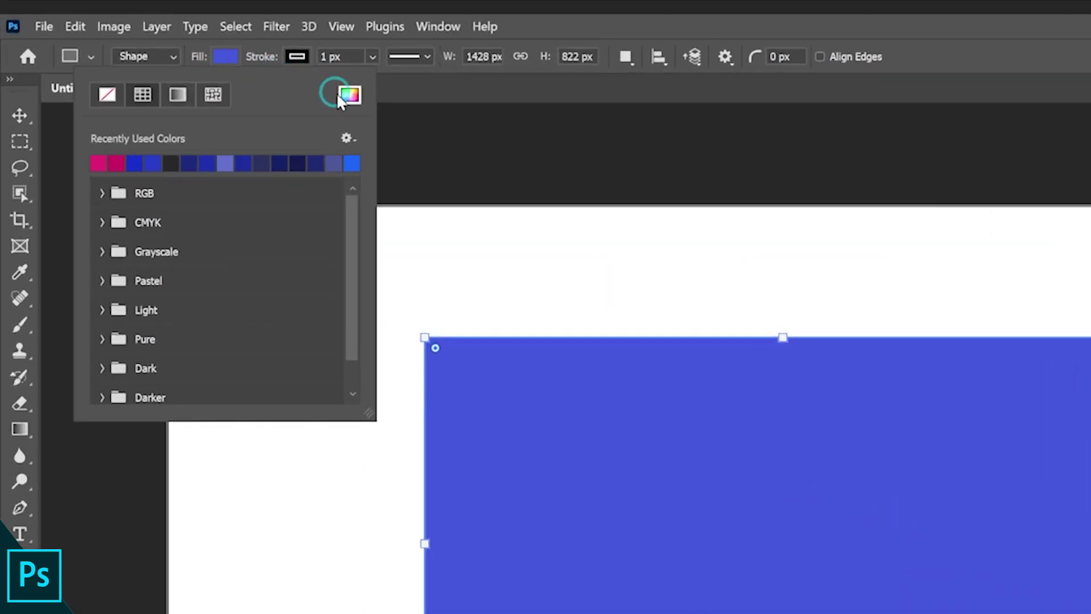
left_click(337, 95)
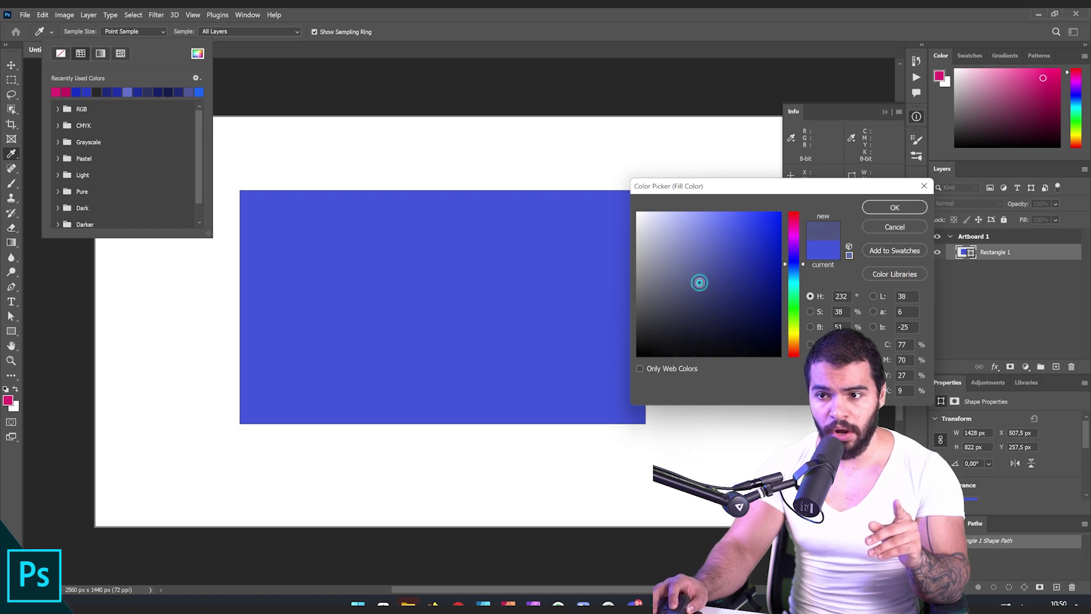
left_click(885, 208)
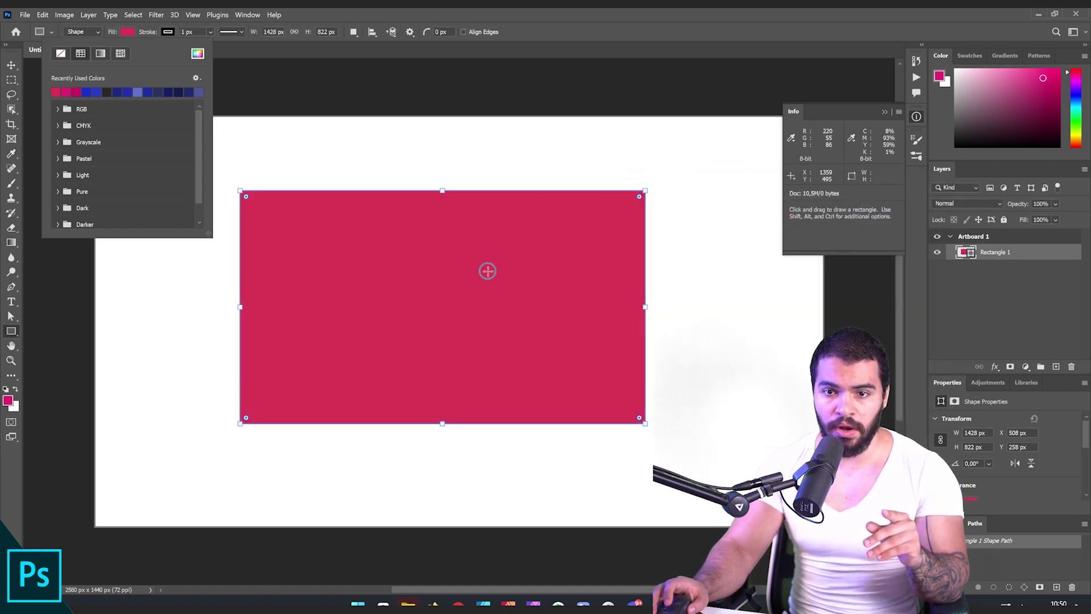
left_click(418, 225)
left_click_drag(426, 291, 478, 297)
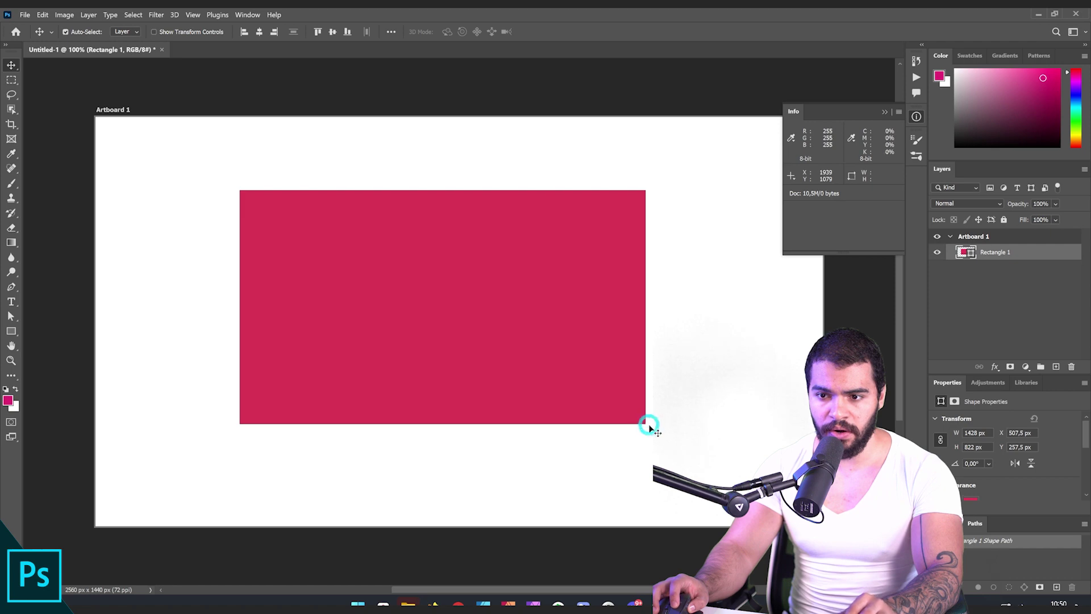
- Reposition the crimson rectangle and scale it up to about 103%, then return to Affinity Designer
left_click_drag(527, 343, 625, 301)
left_click_drag(539, 322, 622, 275)
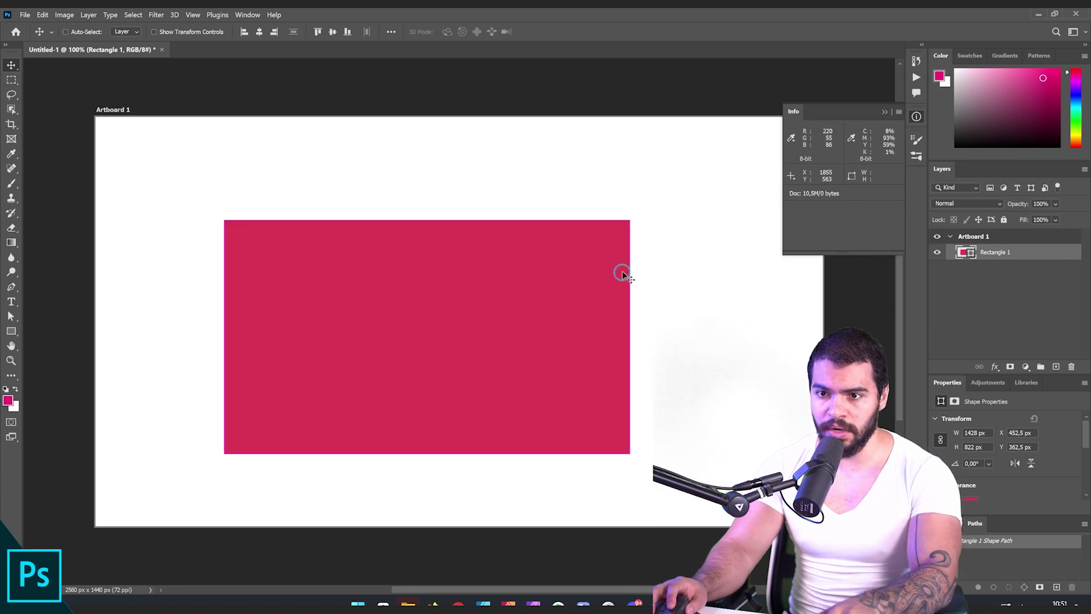
mouse_move(628, 220)
left_mouse_down()
mouse_move(529, 278)
mouse_move(639, 214)
mouse_move(475, 316)
mouse_move(642, 212)
left_mouse_up()
left_click_drag(499, 344, 530, 313)
left_click(484, 602)
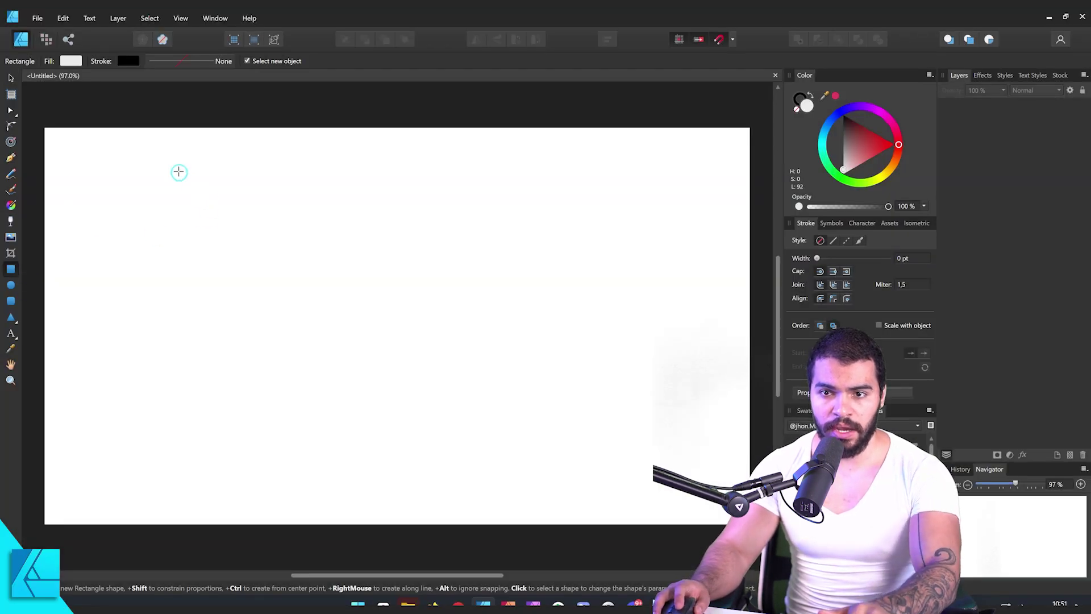
- Draw a rectangle in Affinity Designer, fill it bright blue, and shrink it from its corner
left_click_drag(179, 172, 560, 428)
left_click_drag(873, 147, 831, 123)
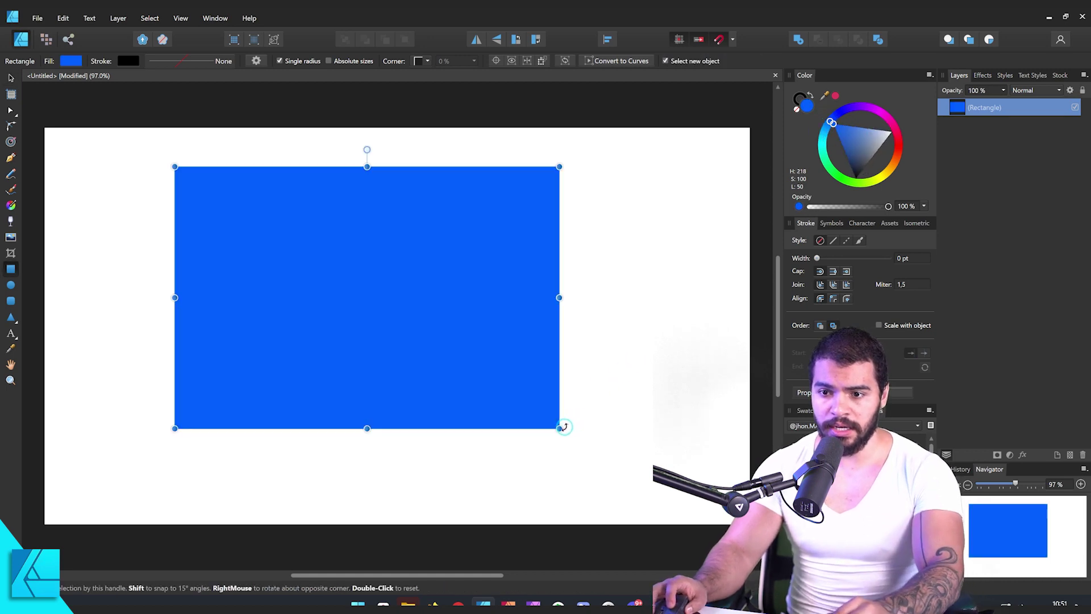
left_click_drag(565, 417, 541, 398)
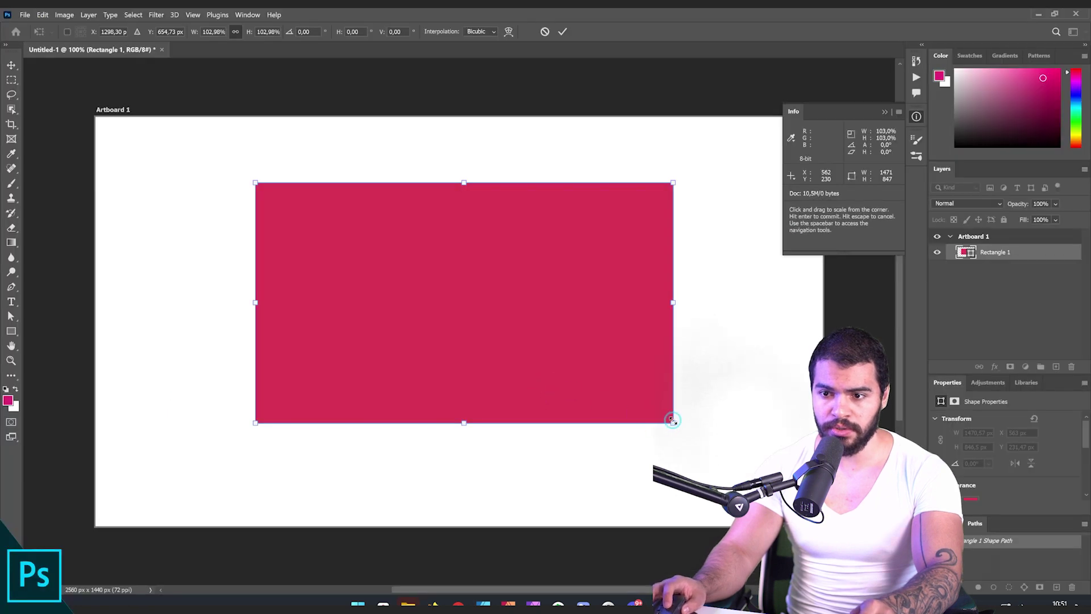
left_click_drag(672, 419, 621, 393)
key("Return")
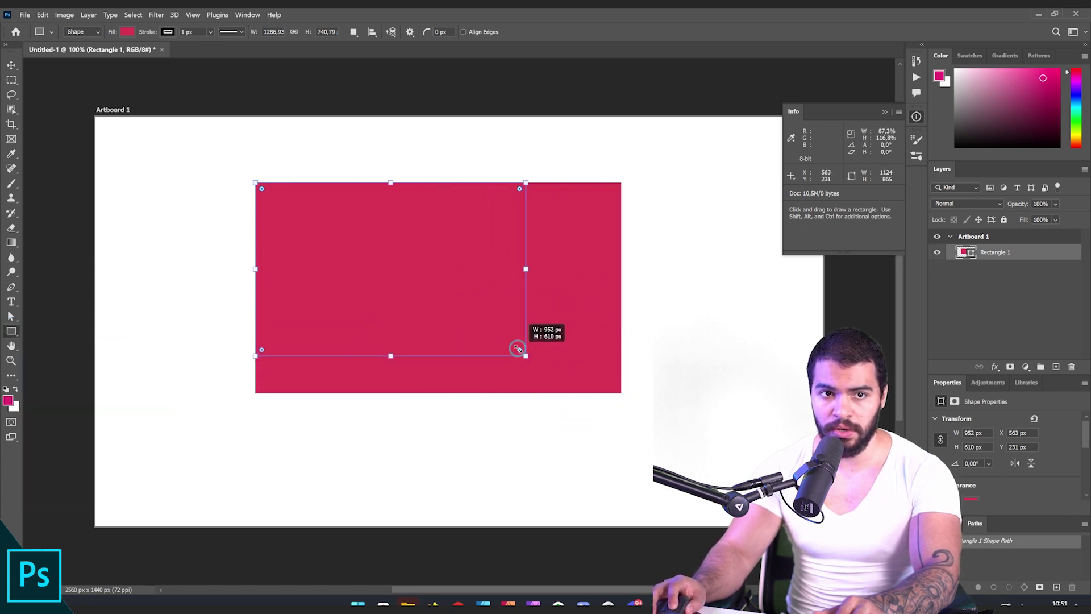
- Drag the crimson rectangle's bottom-right corner inward to about 734 × 573 px
left_click_drag(590, 451, 466, 344)
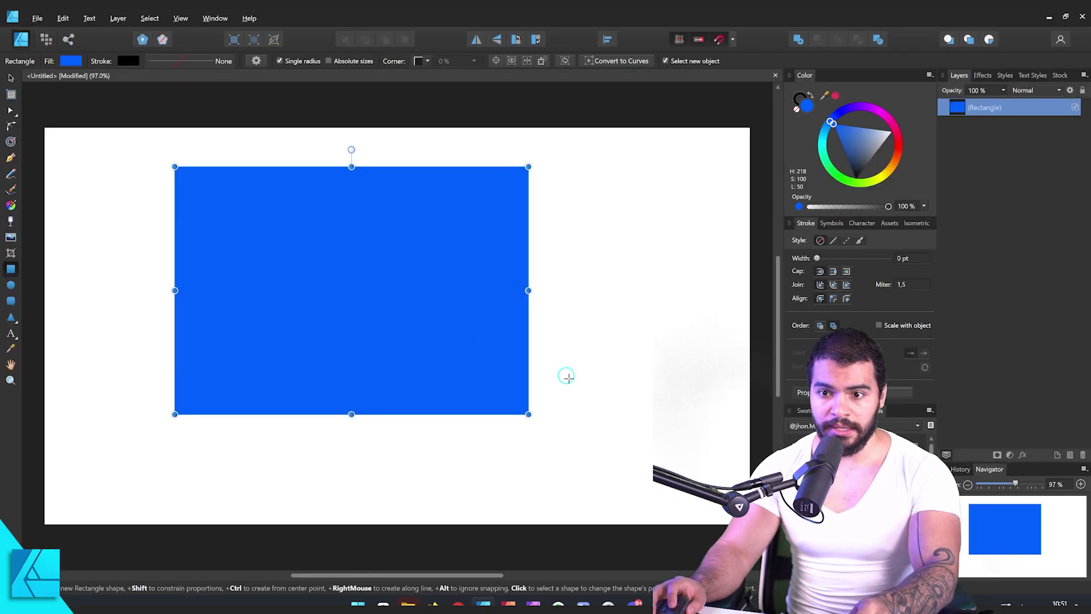
left_click_drag(526, 416, 489, 419)
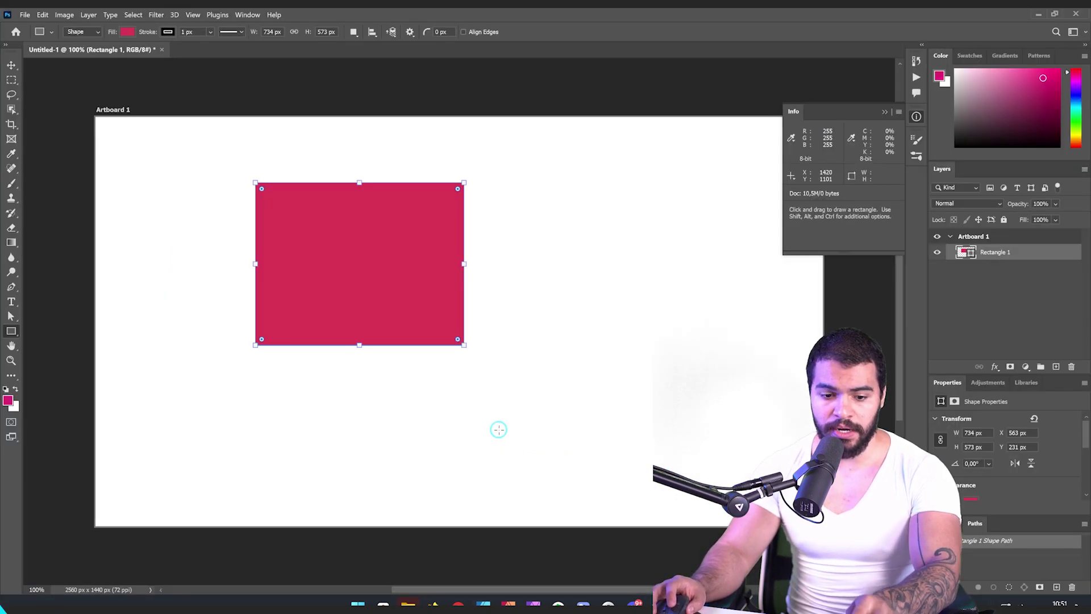